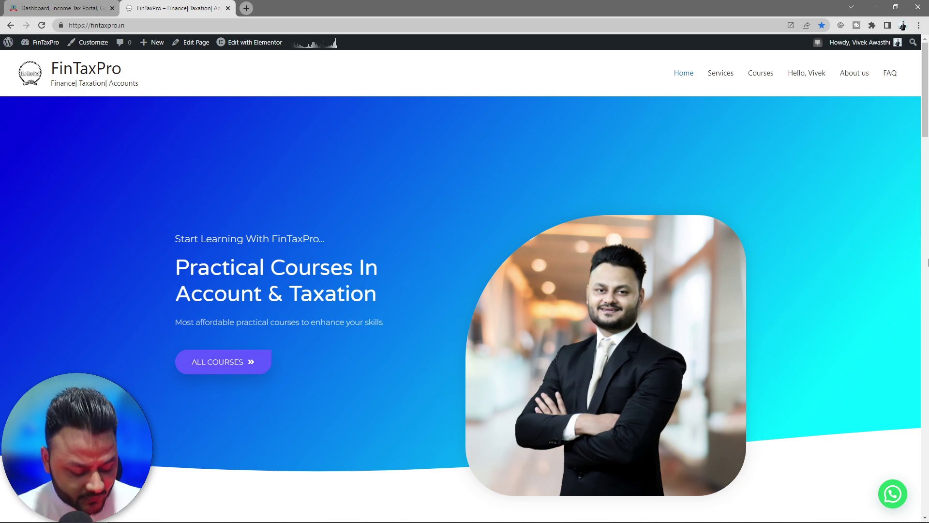
Step: Switch to the e-Filing desktop utility and mark the clause (iv) of seventh proviso condition among the ITR-2 filing reasons
key(alt+Tab)
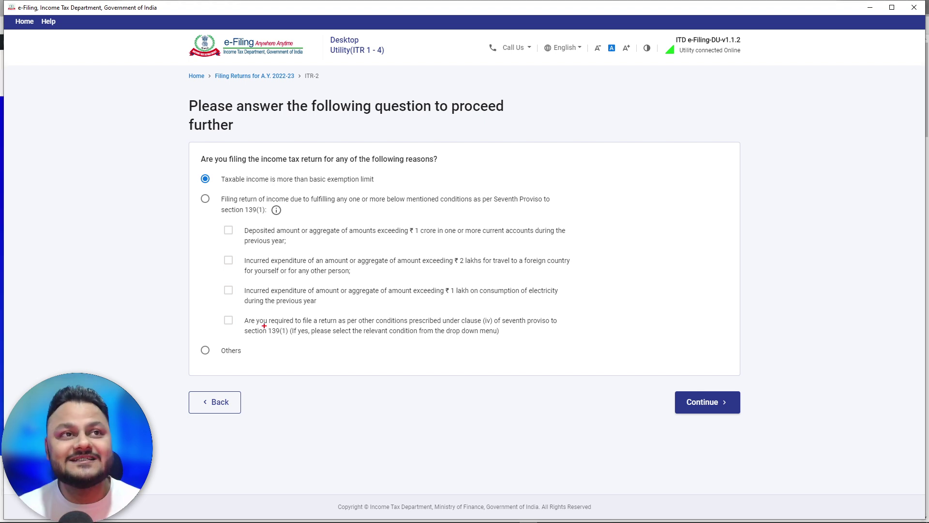
mouse_move(190, 306)
mouse_down()
mouse_move(612, 328)
mouse_move(625, 349)
mouse_up()
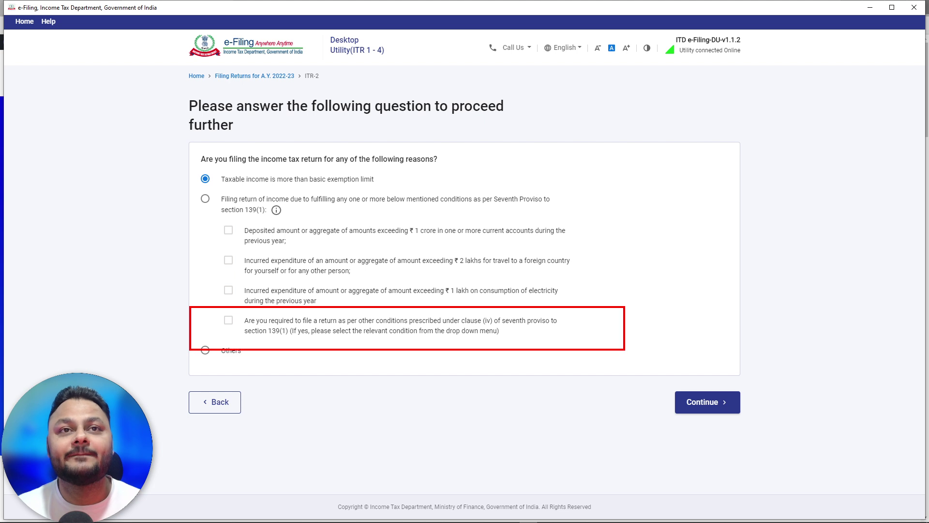
drag(462, 324, 554, 325)
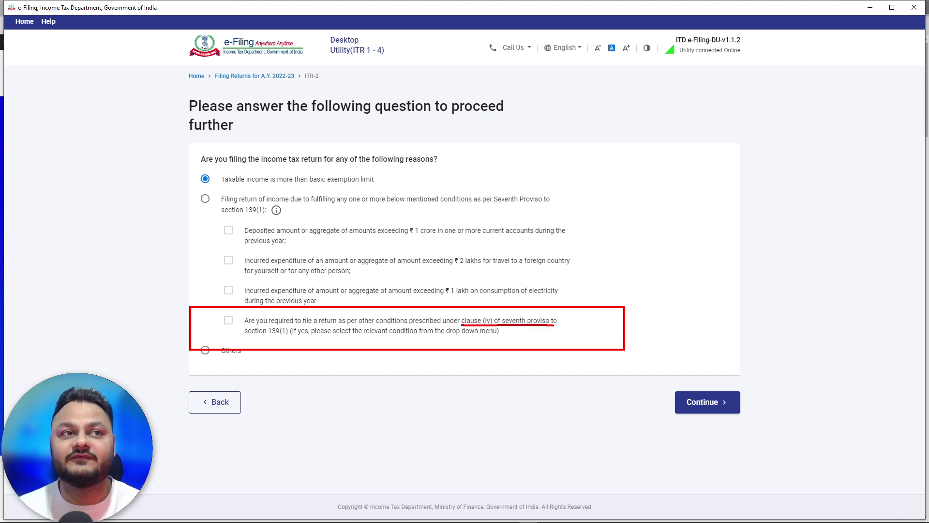
drag(242, 341, 329, 338)
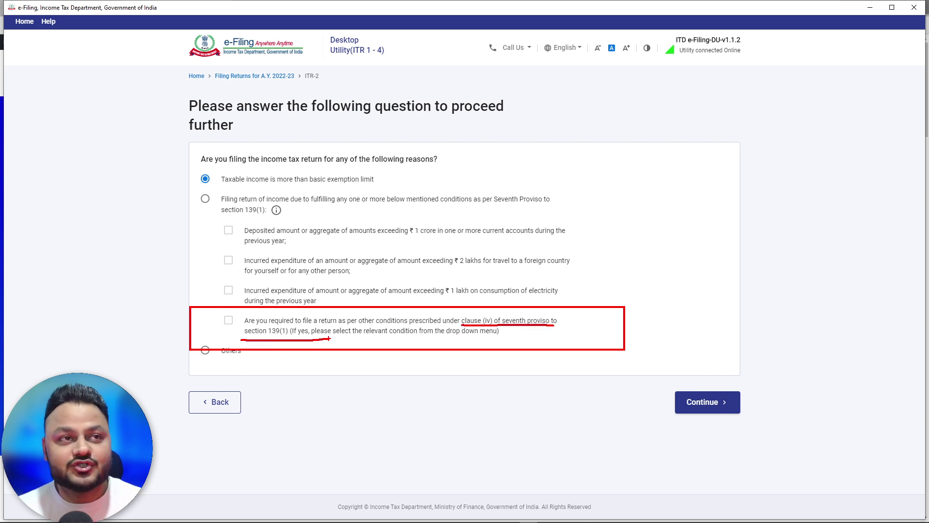
key(Escape)
Step: Choose filing under the Seventh Proviso to section 139(1) with the clause (iv) other conditions option, and proceed to schedule selection
click(205, 199)
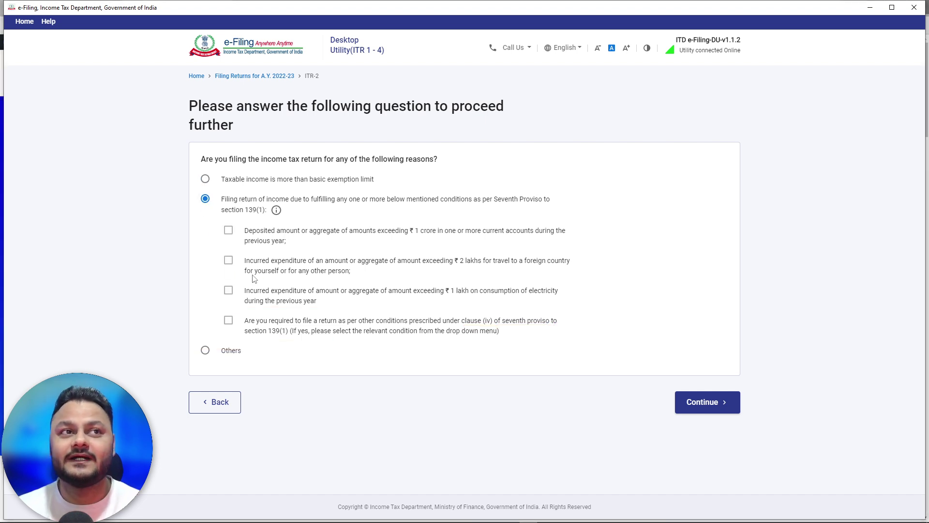
click(228, 320)
click(718, 416)
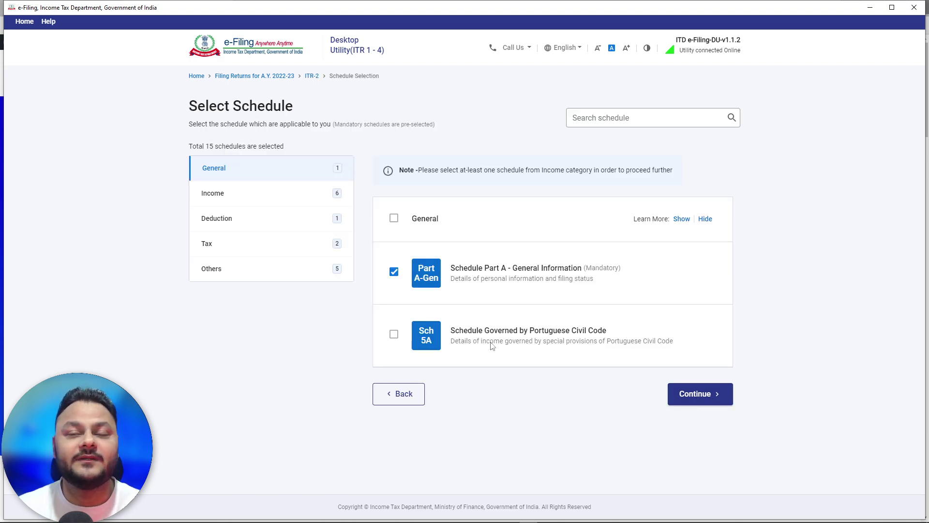
Step: Accept the preselected schedules and skip the schedule questions to reach the Schedules Summary
click(704, 395)
click(557, 327)
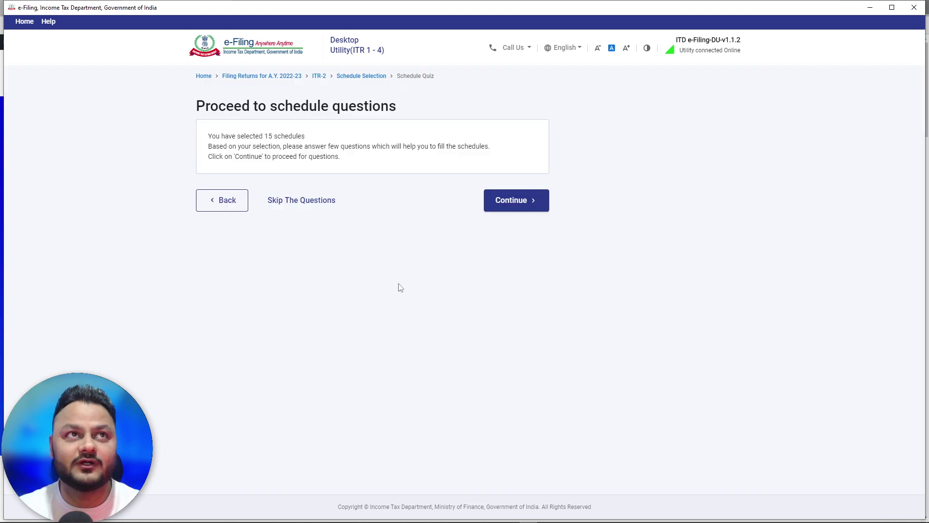
click(304, 202)
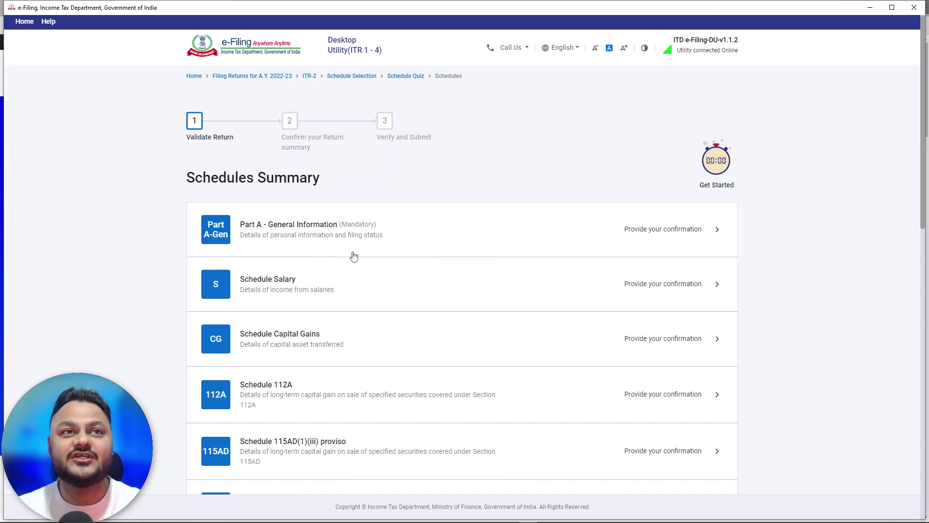
Step: Open Part A - General Information and expand Filing Status to reach the seventh proviso responses
click(516, 244)
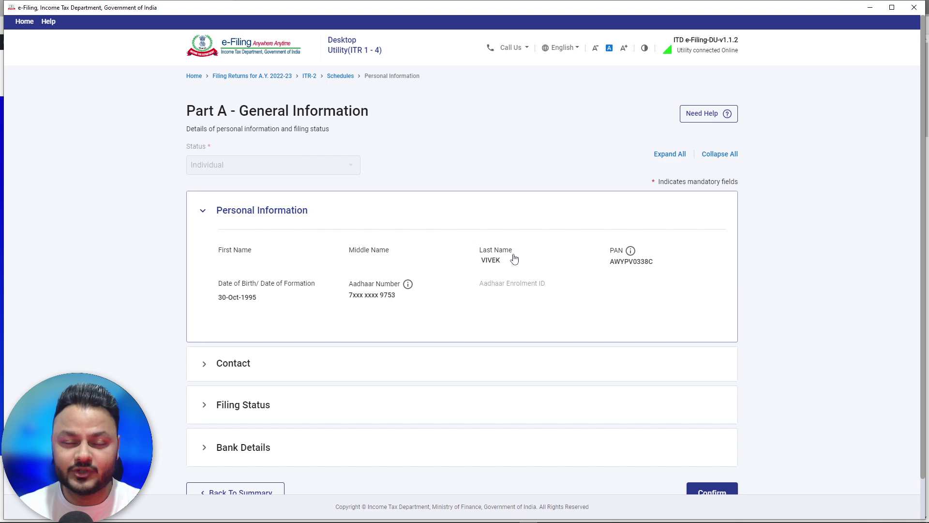
scroll(473, 403, down, 1)
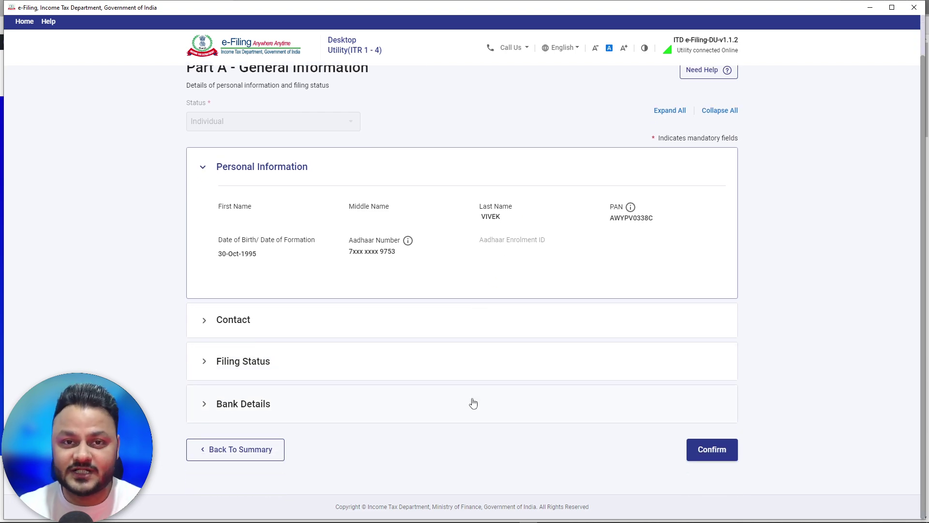
click(342, 366)
scroll(659, 385, down, 4)
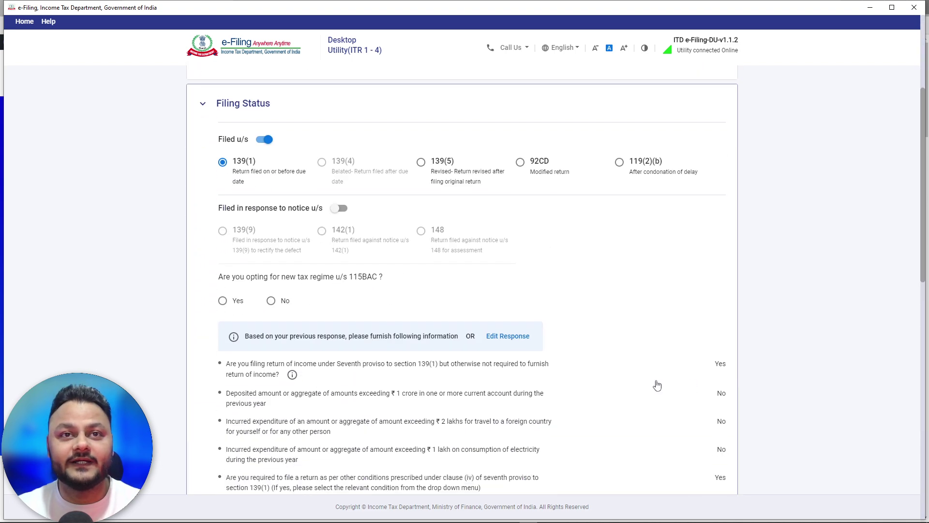
scroll(658, 384, down, 2)
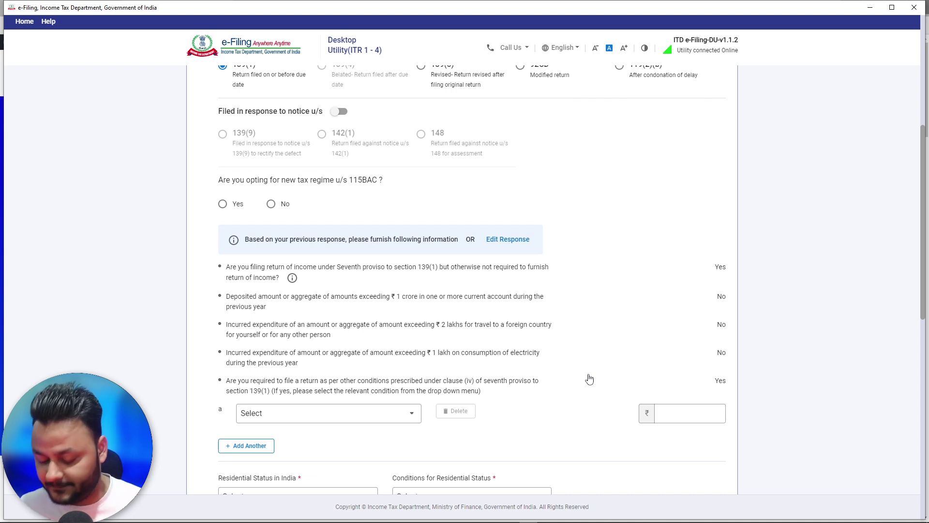
Step: Mark the seventh proviso responses, the clause (iv) answer and its condition selector with red boxes
mouse_move(185, 253)
mouse_down()
mouse_move(725, 440)
mouse_move(773, 444)
mouse_move(777, 432)
mouse_up()
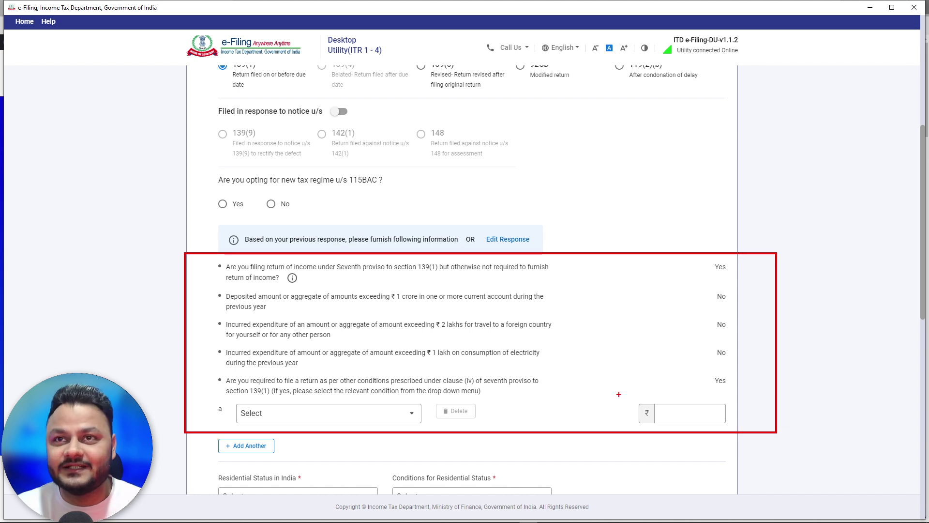
drag(701, 372, 734, 389)
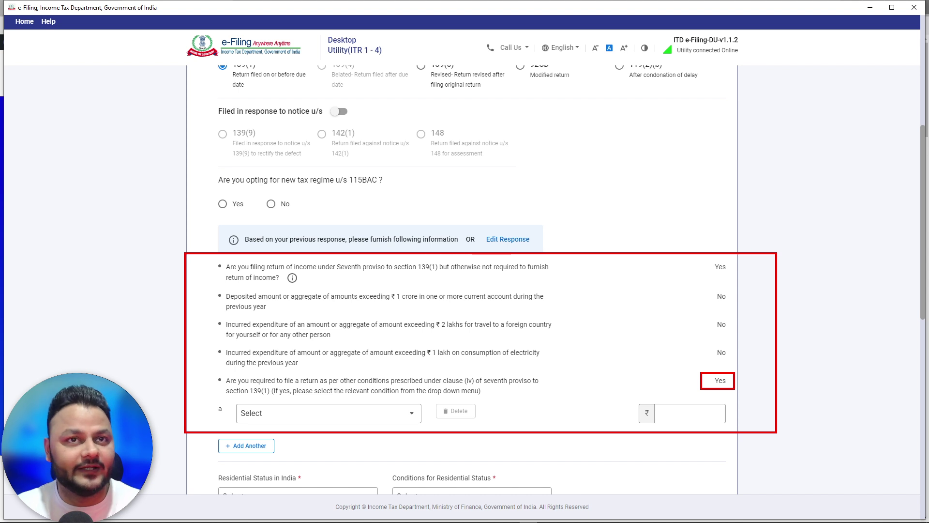
mouse_move(198, 395)
mouse_down()
mouse_move(446, 430)
mouse_move(501, 428)
mouse_up()
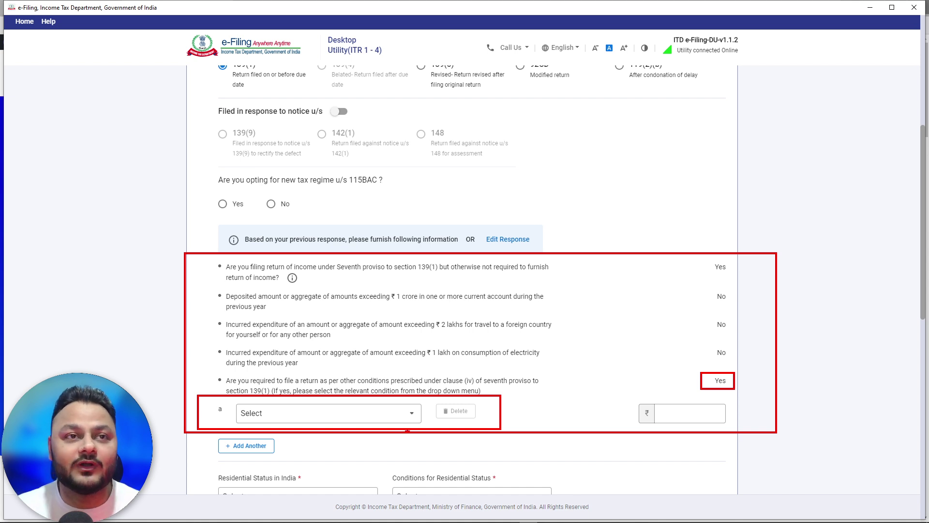
Step: Review the clause (iv) conditions and choose savings bank deposits of fifty lakh rupees or more, readying its amount field
click(395, 418)
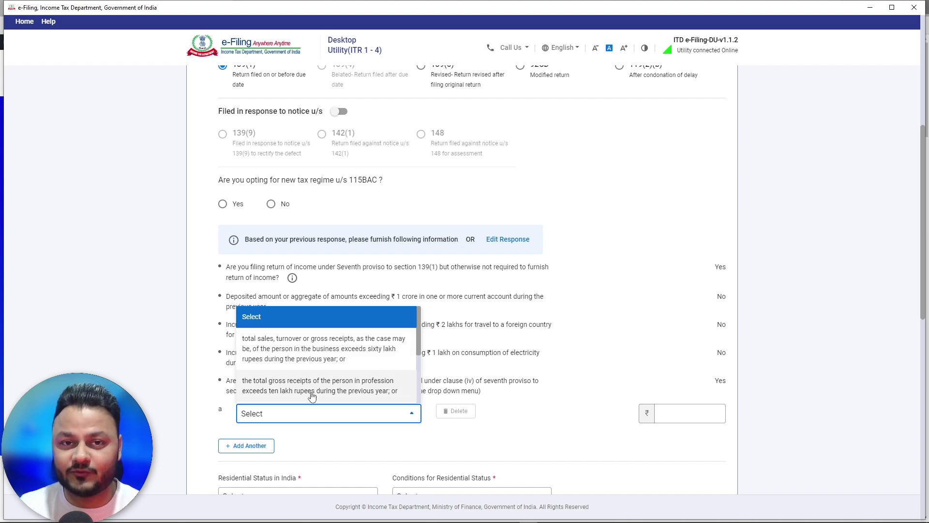
drag(419, 342, 417, 370)
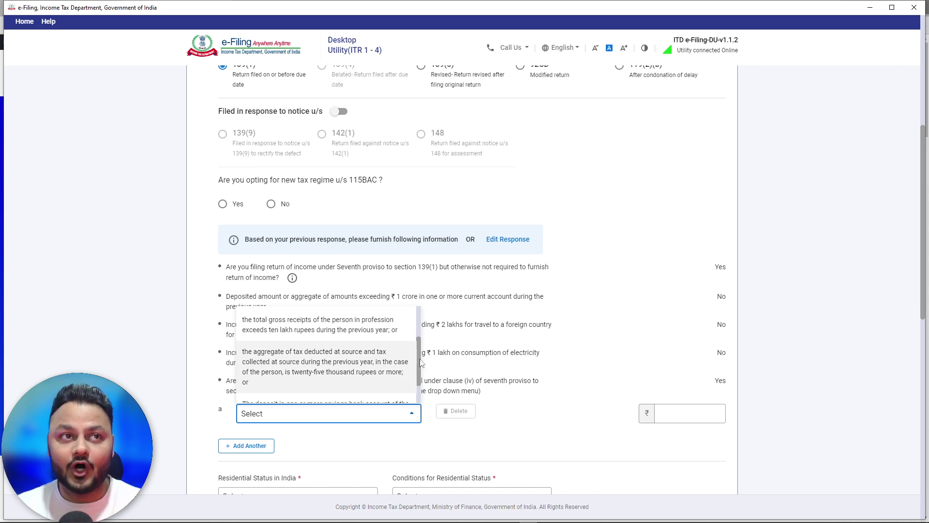
drag(420, 375, 420, 391)
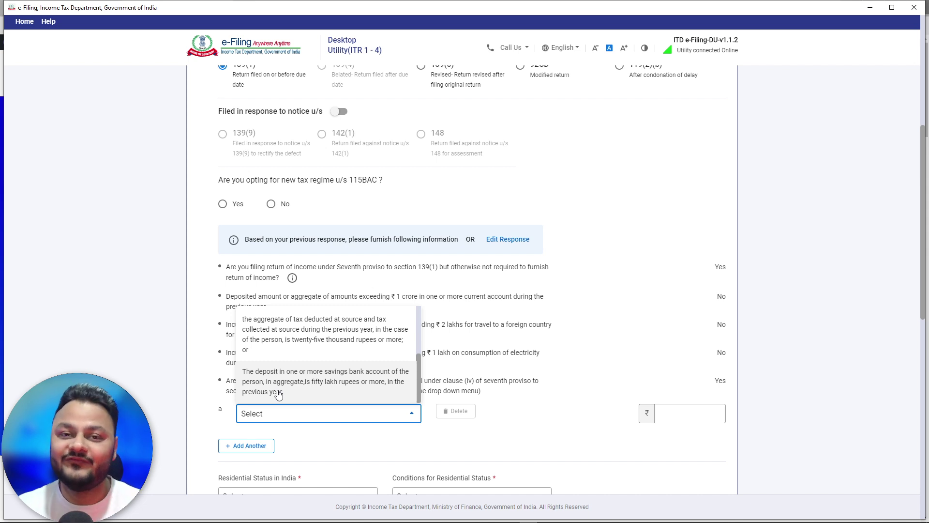
mouse_move(420, 389)
mouse_down()
mouse_move(420, 360)
mouse_move(420, 391)
mouse_up()
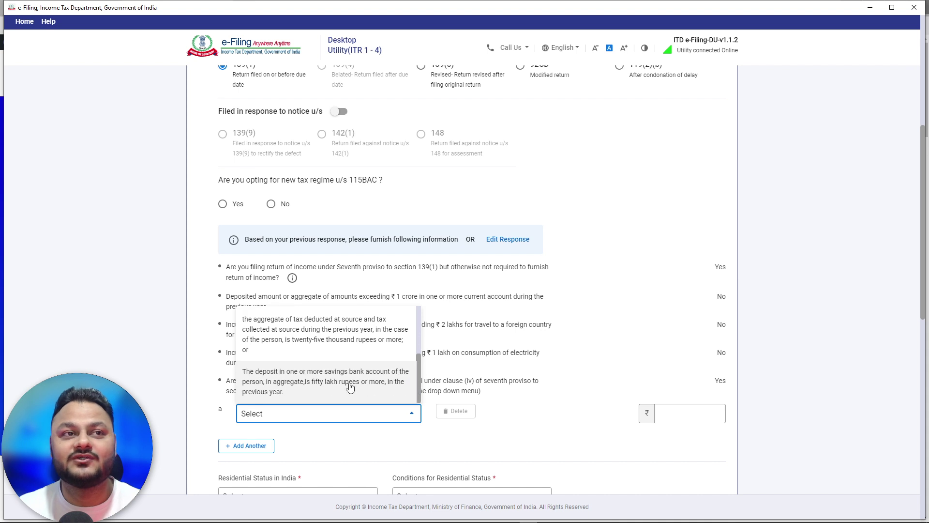
click(286, 385)
click(686, 417)
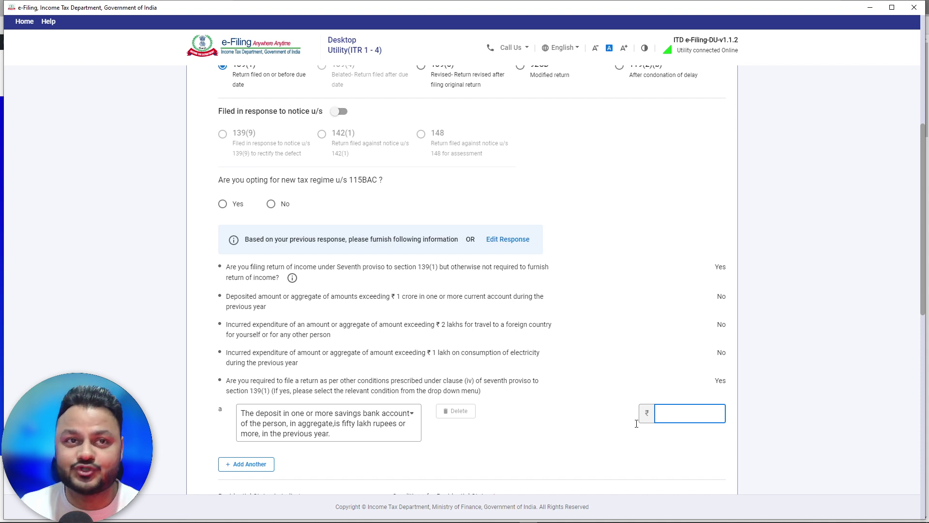
Step: Change the clause (iv) condition to aggregate tax deducted and collected at source of twenty-five thousand rupees or more, readying its amount field
click(377, 426)
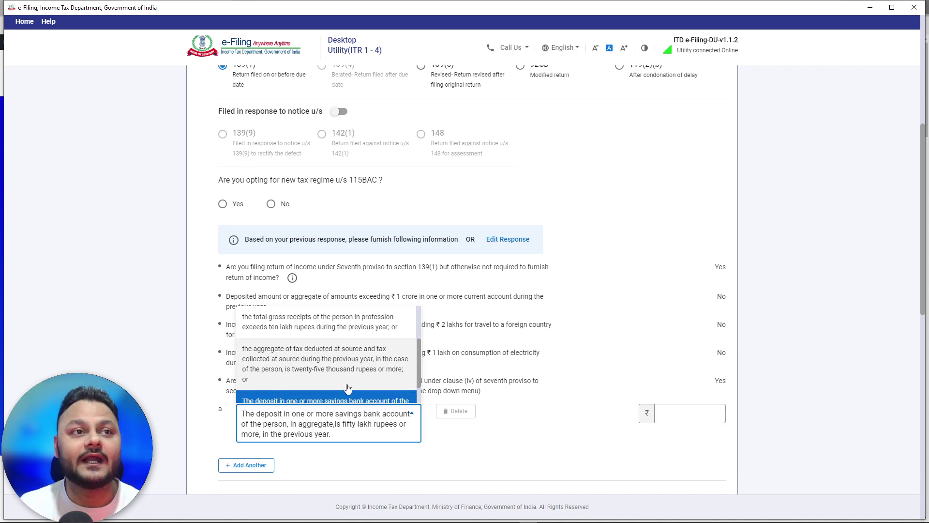
click(330, 362)
click(718, 409)
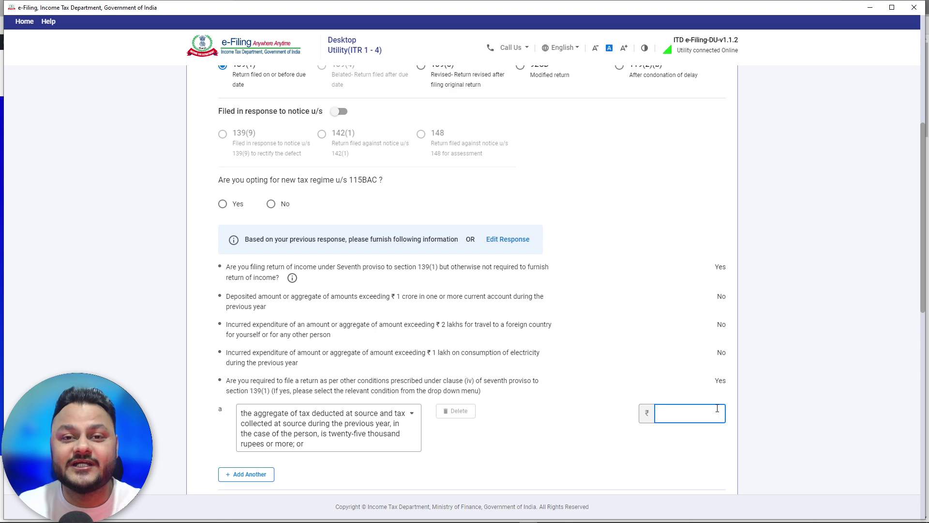
Step: Change the clause (iv) condition to total business sales, turnover or gross receipts exceeding sixty lakh rupees, readying its amount field
click(400, 439)
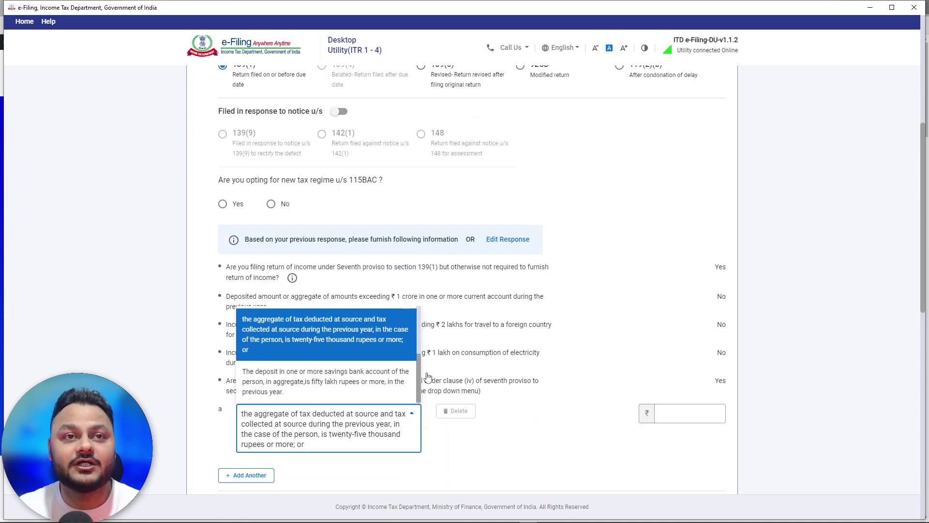
scroll(422, 386, up, 3)
click(339, 361)
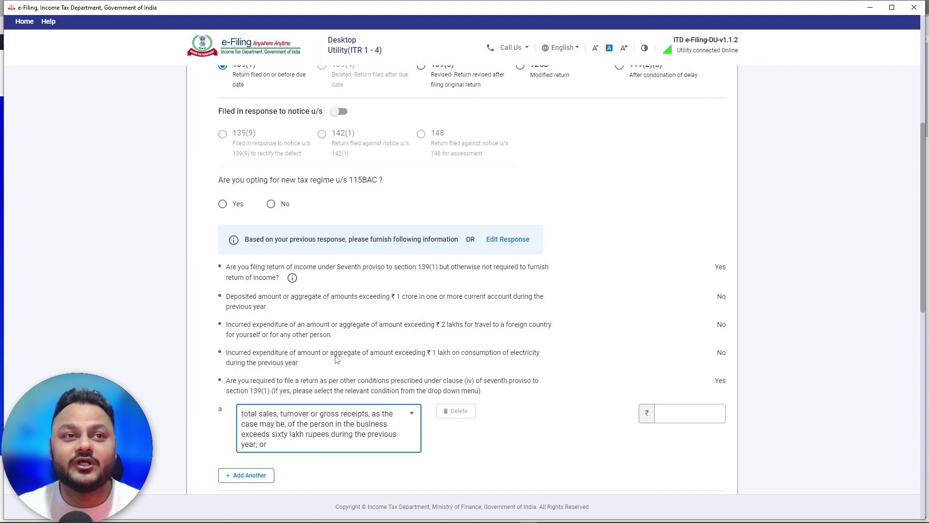
click(690, 413)
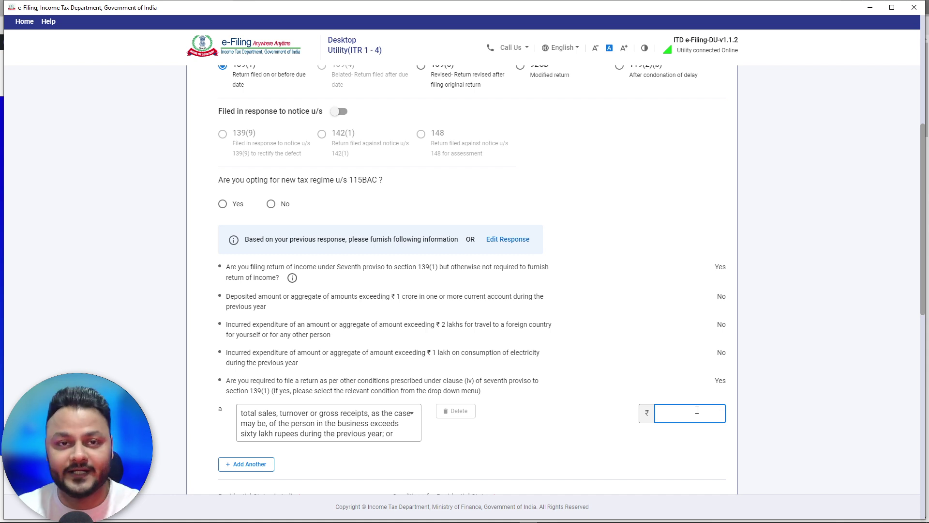
Step: Set the clause (iv) condition to total gross receipts in profession exceeding ten lakh rupees and ready its amount field
click(373, 438)
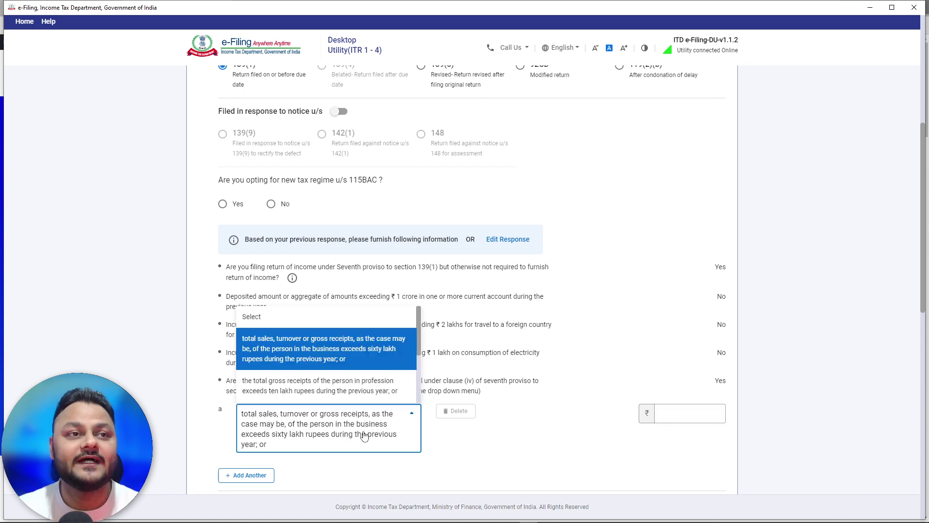
click(316, 385)
click(699, 417)
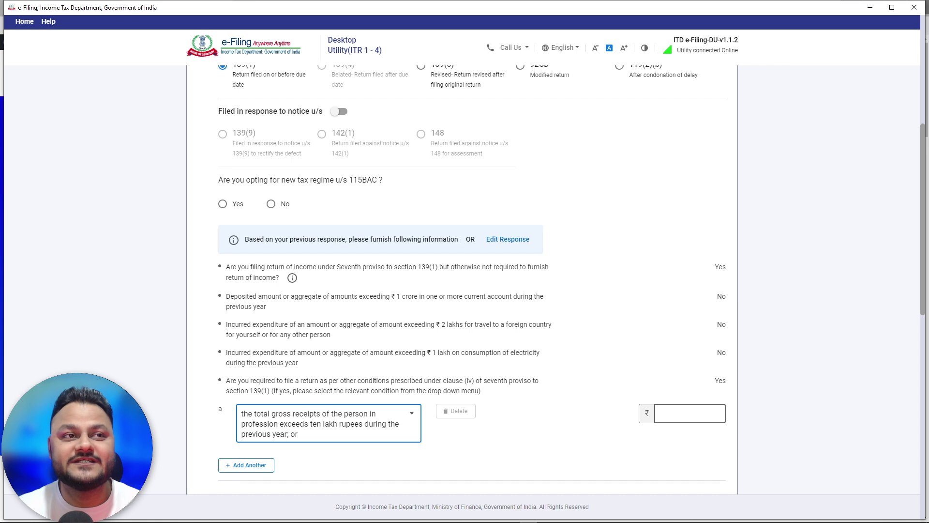
Step: Mark the clause (iv) question and its chosen condition with a red box, and draw a stroke beside the seventh proviso question
mouse_move(182, 371)
mouse_down()
mouse_move(764, 450)
mouse_move(697, 447)
mouse_up()
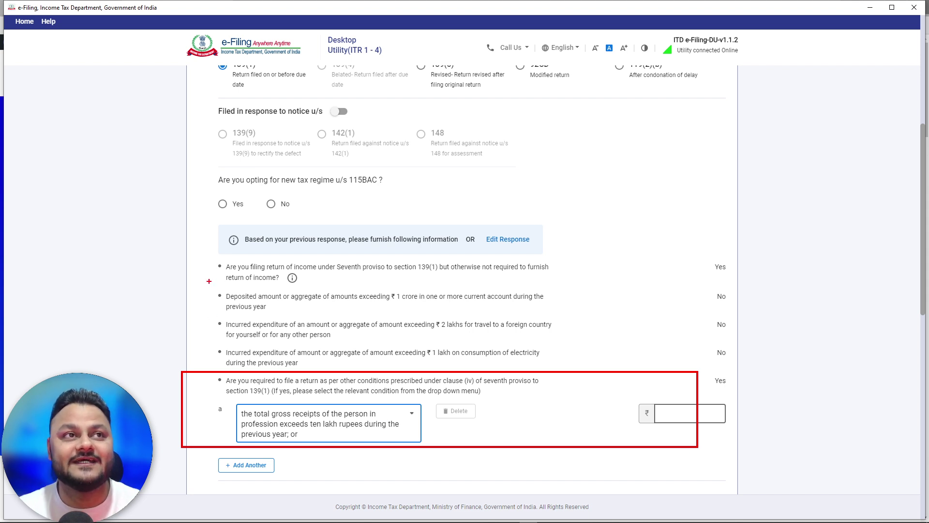
drag(212, 259, 246, 226)
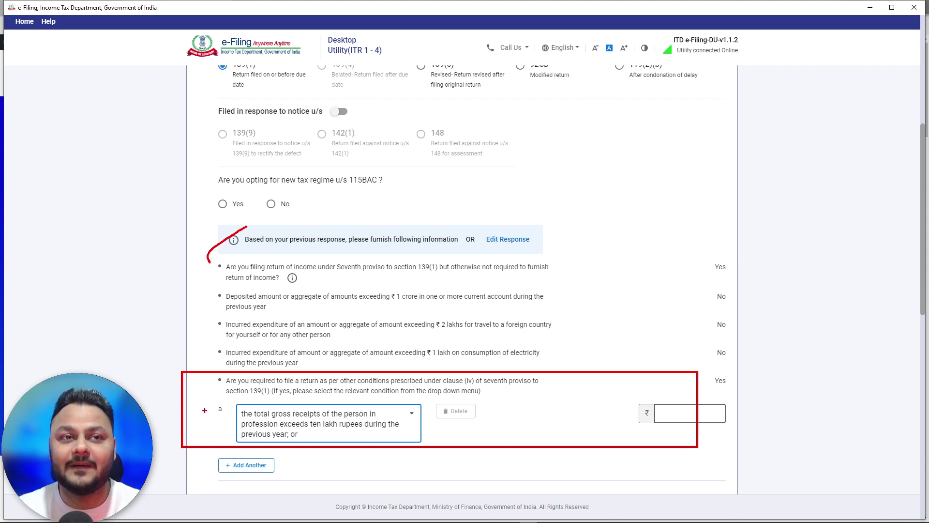